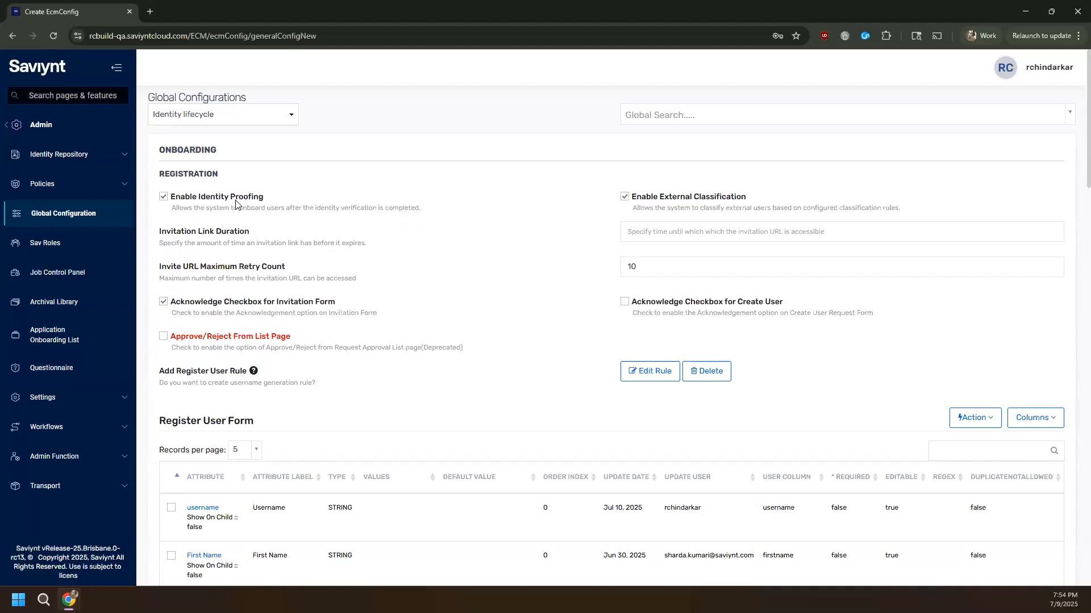
# - Find Identity Proofing with the sidebar search 'iden' and open its providers page
pyautogui.click(100, 95)
pyautogui.write('iden')
pyautogui.click(87, 224)
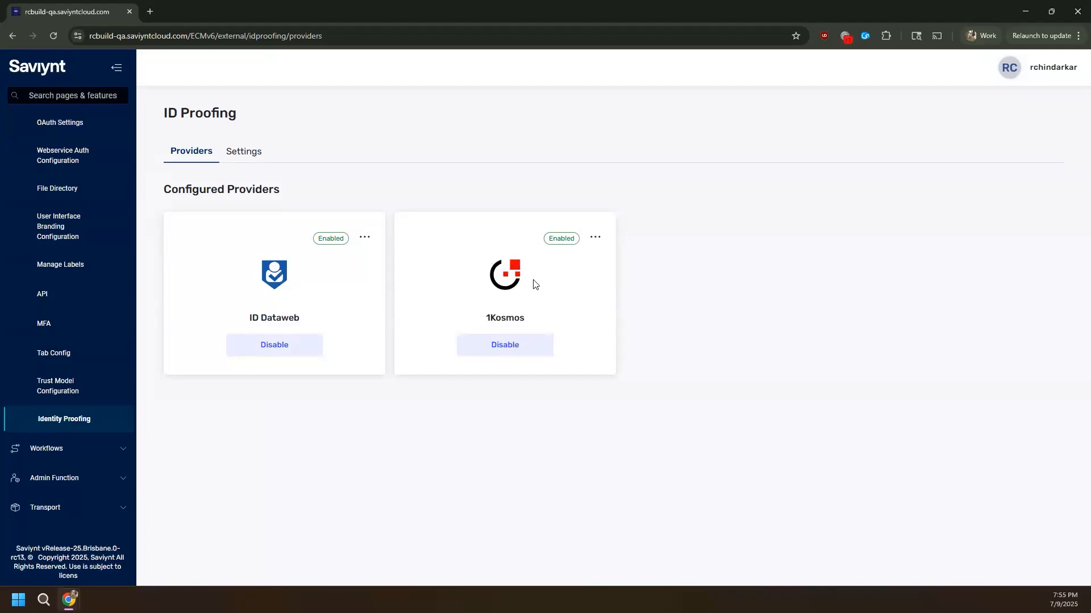
# - Review the 1Kosmos provider's settings, including its Community Name
pyautogui.click(595, 238)
pyautogui.click(602, 265)
pyautogui.click(317, 237)
# - Set the ID Proofing service to 1KOSMOS and the 1st reminder template to Saviynt_OOB_Reminder_Identity_Proofing
pyautogui.click(243, 159)
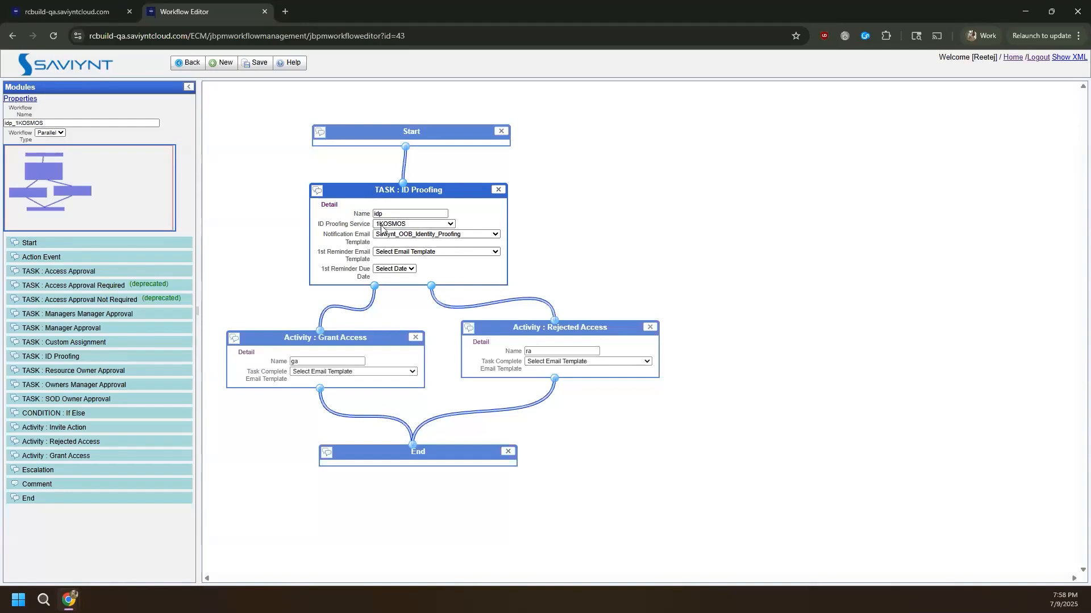
pyautogui.click(409, 224)
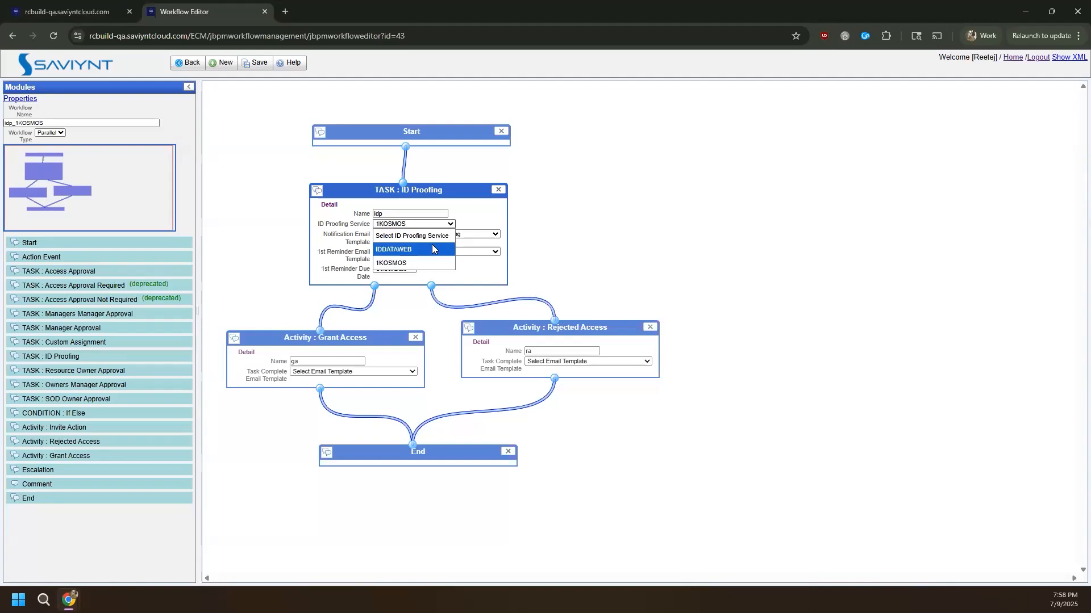
pyautogui.click(433, 259)
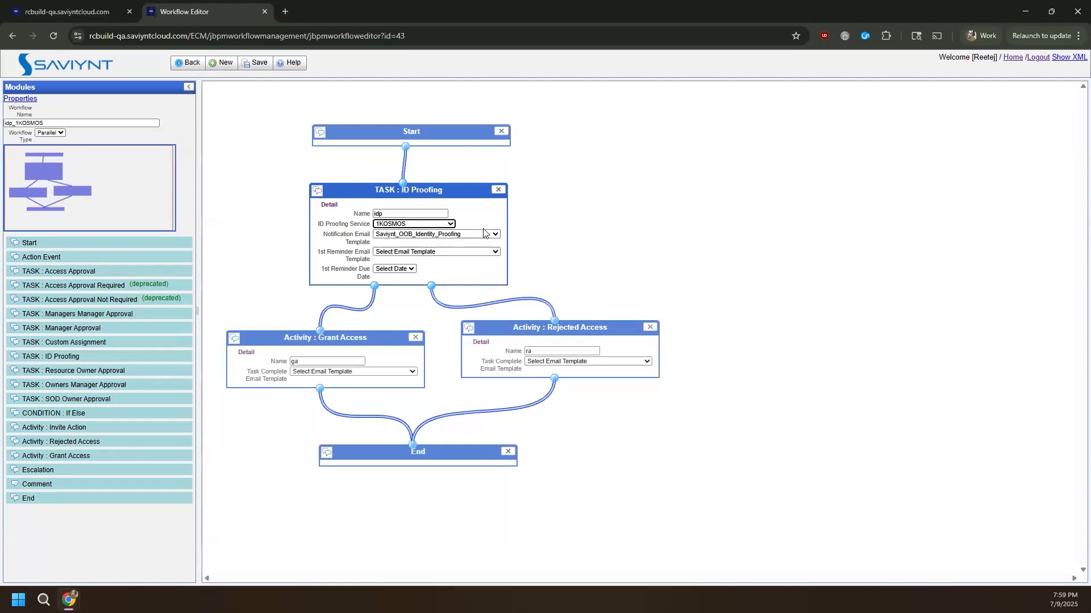
pyautogui.click(407, 254)
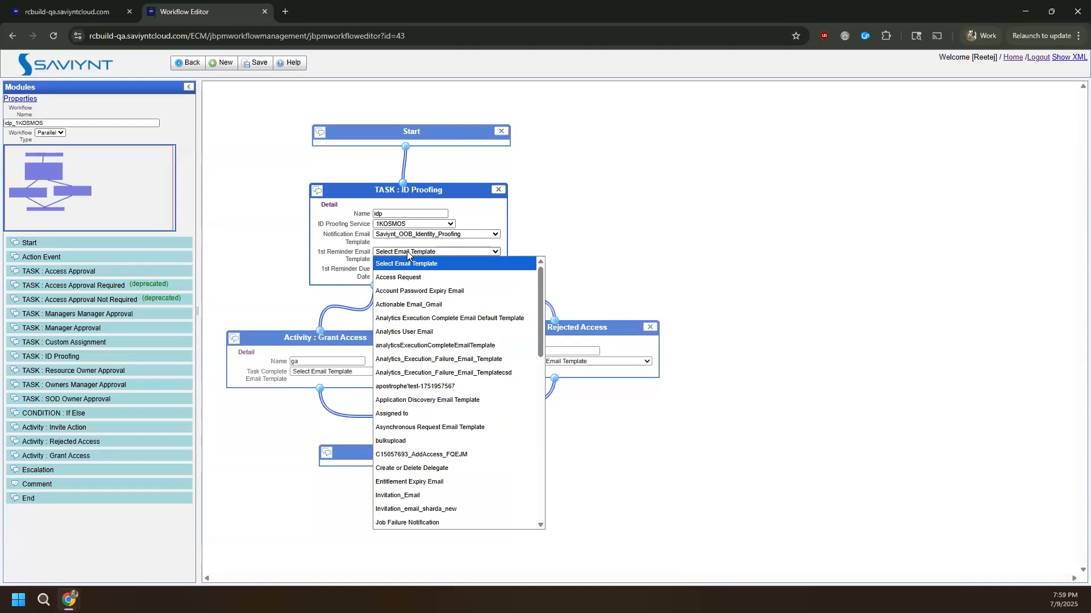
pyautogui.press('s')
pyautogui.scroll(-1, 411, 369)
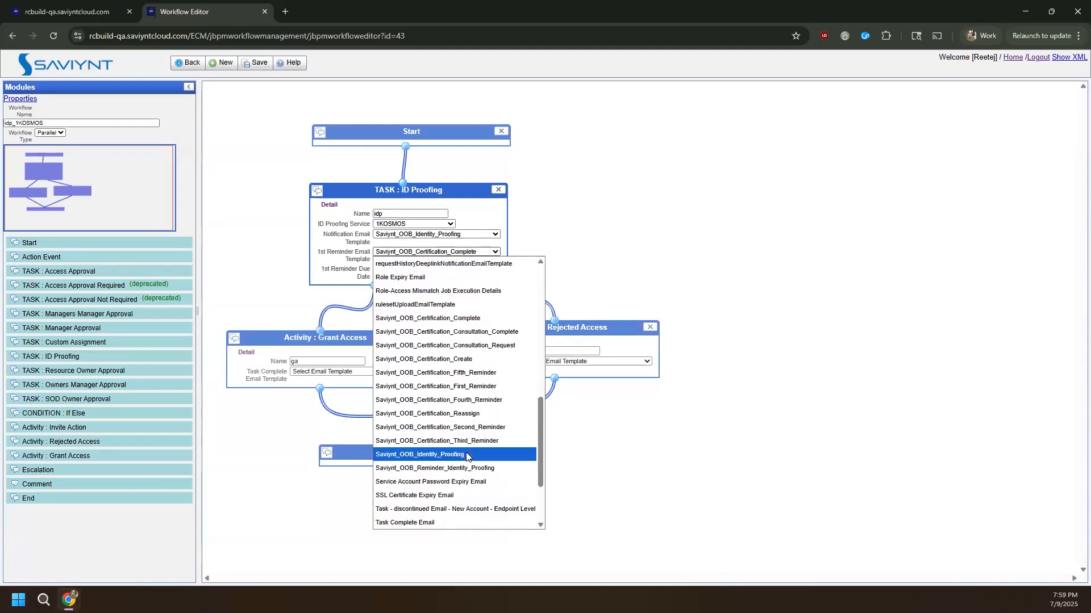
pyautogui.click(474, 469)
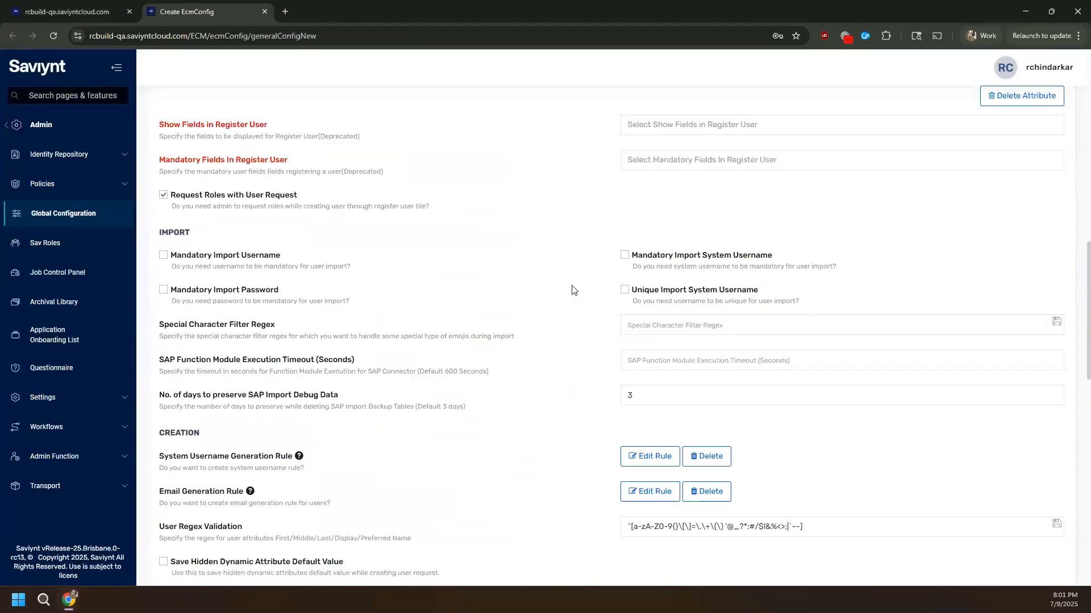
# - Enter the new user's username and first name, then submit the Create User request
pyautogui.scroll(-7, 572, 290)
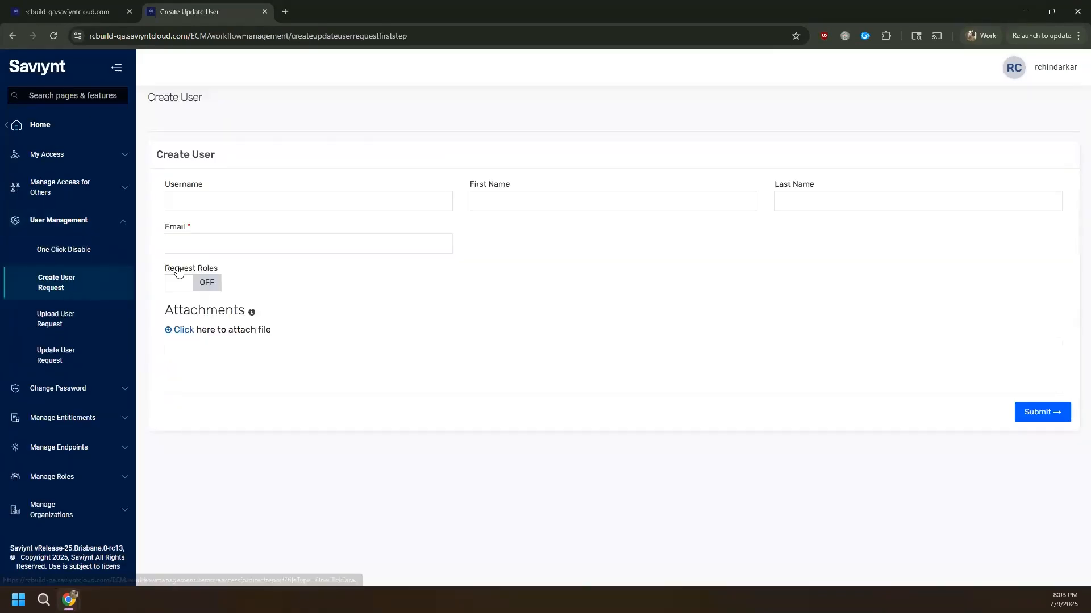
pyautogui.click(247, 205)
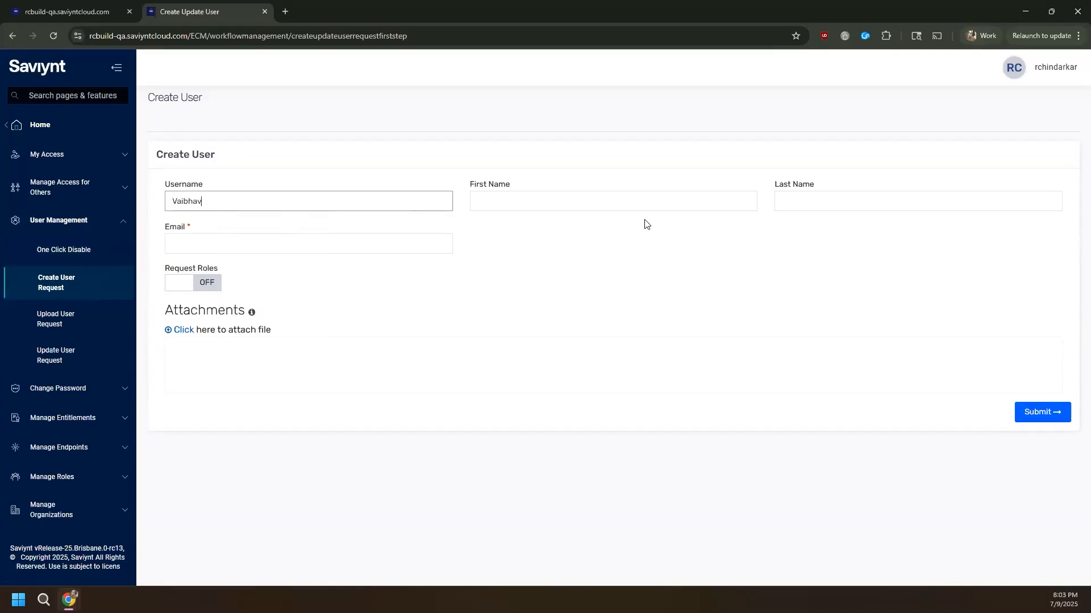
pyautogui.click(580, 201)
pyautogui.write('Vaibhav')
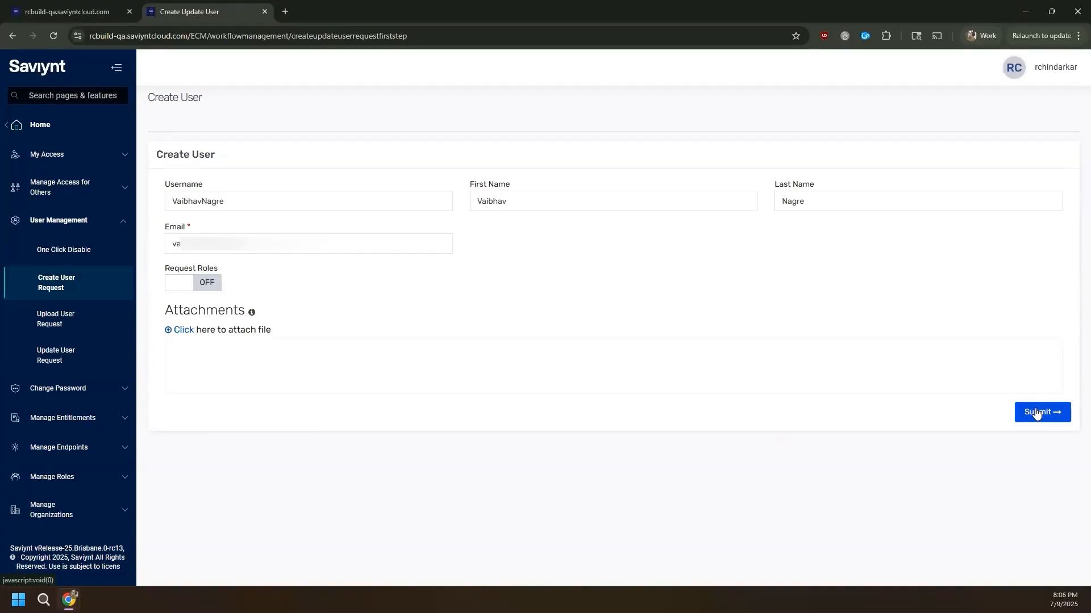
pyautogui.click(1036, 413)
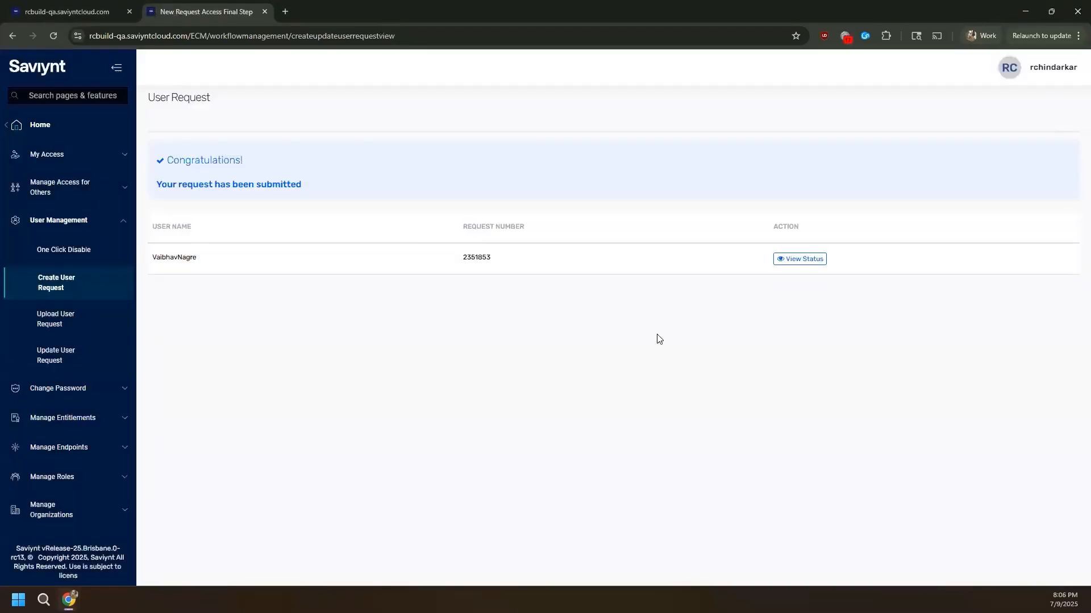
# - Open the verification link from the email, accept the one-time warning and consent, and start ID proofing
pyautogui.click(783, 262)
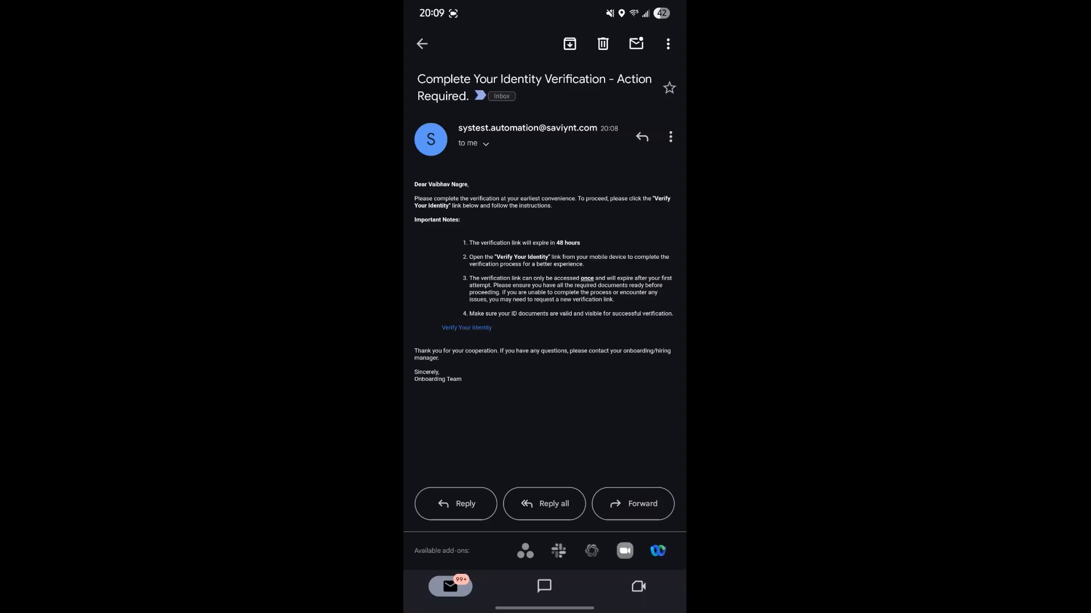
pyautogui.click(474, 327)
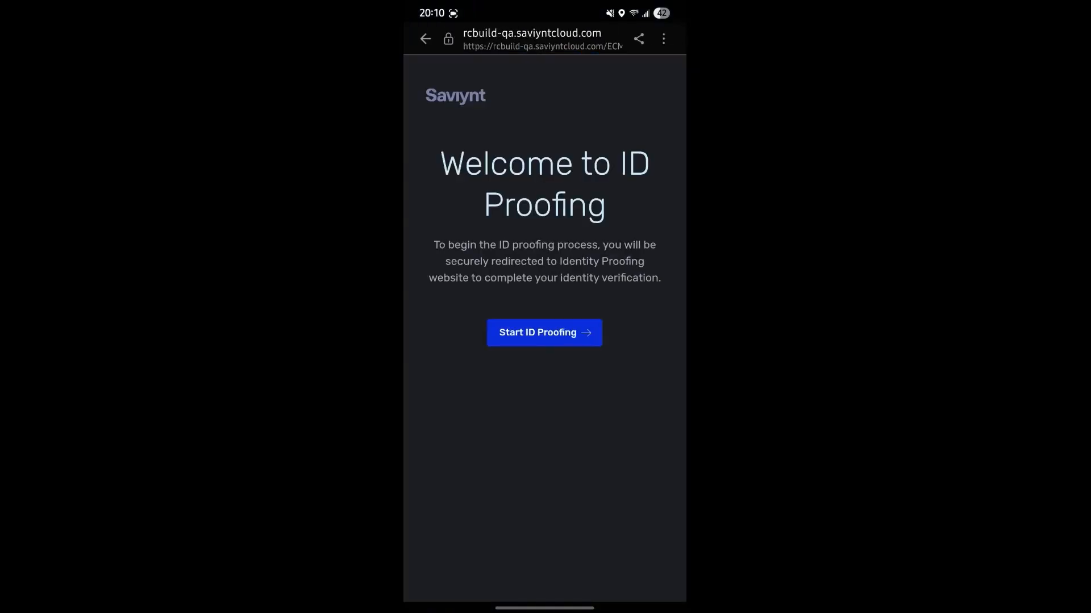
pyautogui.click(559, 332)
pyautogui.click(544, 423)
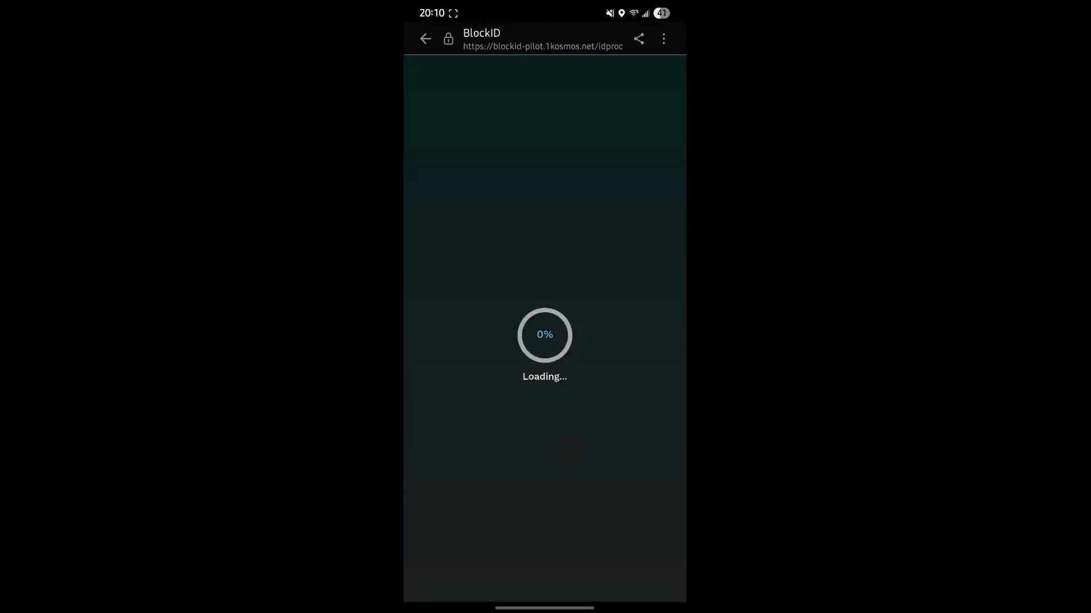
pyautogui.click(442, 294)
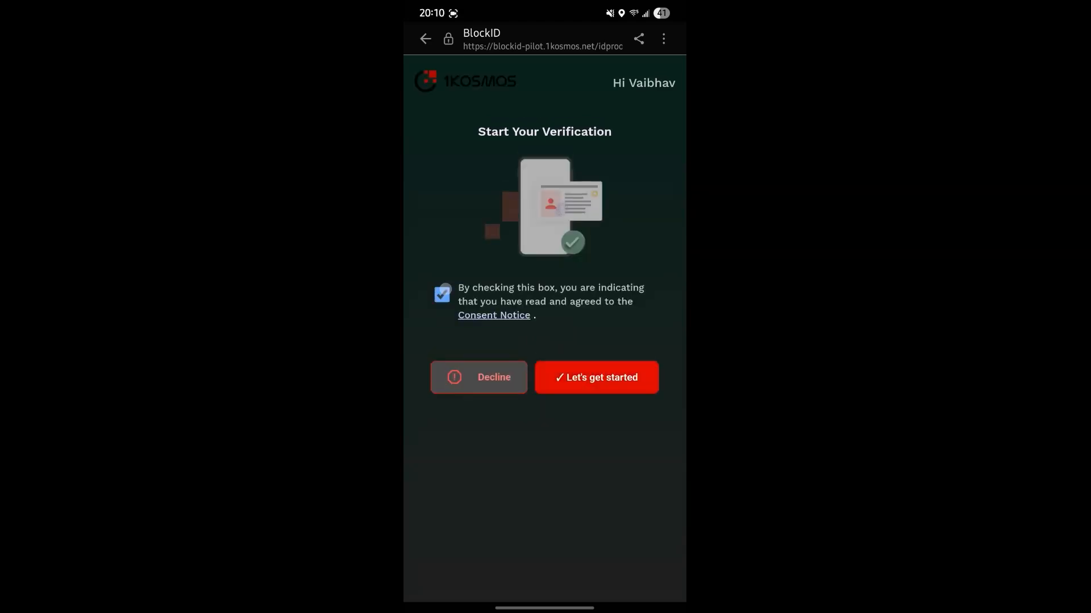
pyautogui.click(605, 376)
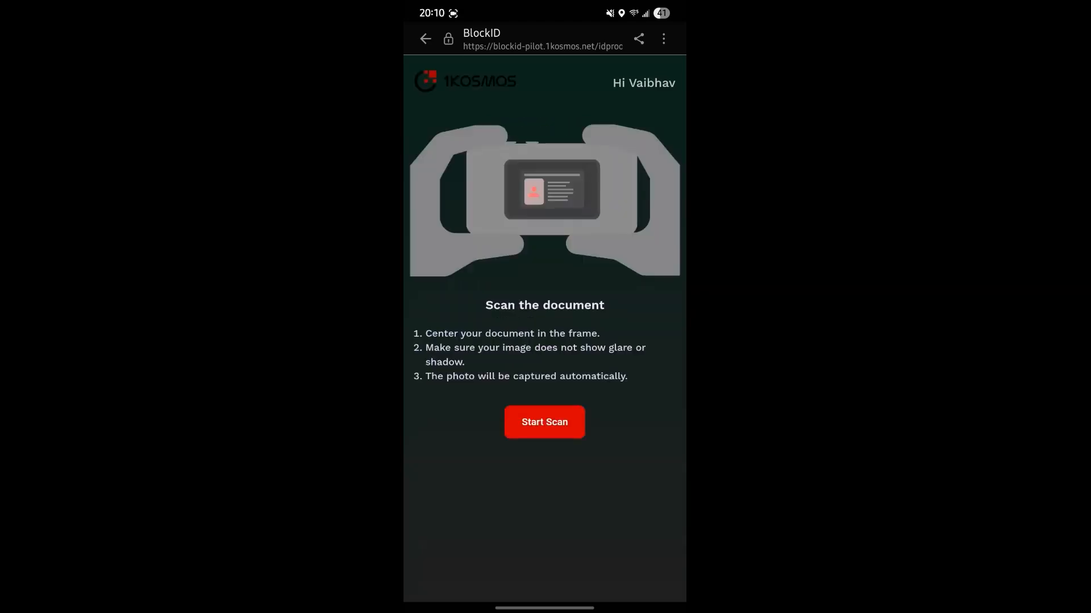
# - Scan the identity document with camera access allowed, accept the images, and begin the selfie
pyautogui.click(544, 422)
pyautogui.click(609, 570)
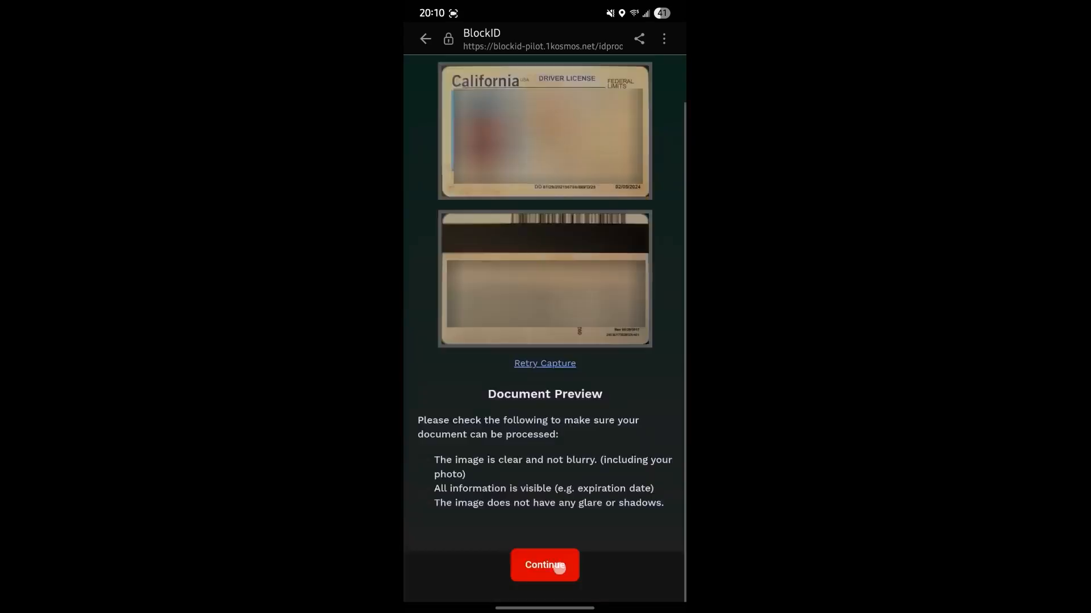
pyautogui.click(545, 568)
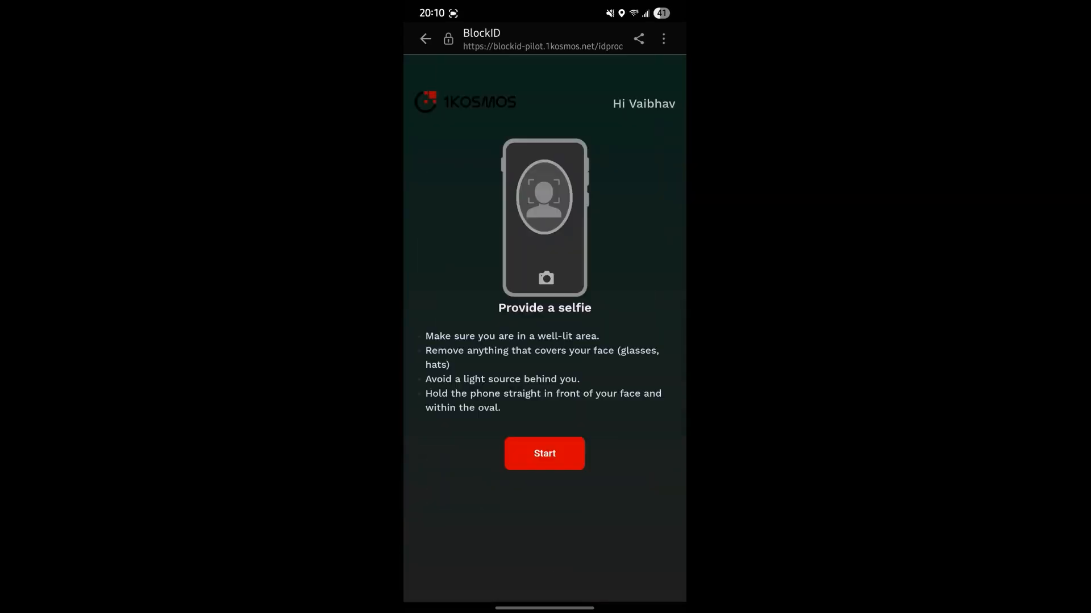
pyautogui.click(544, 454)
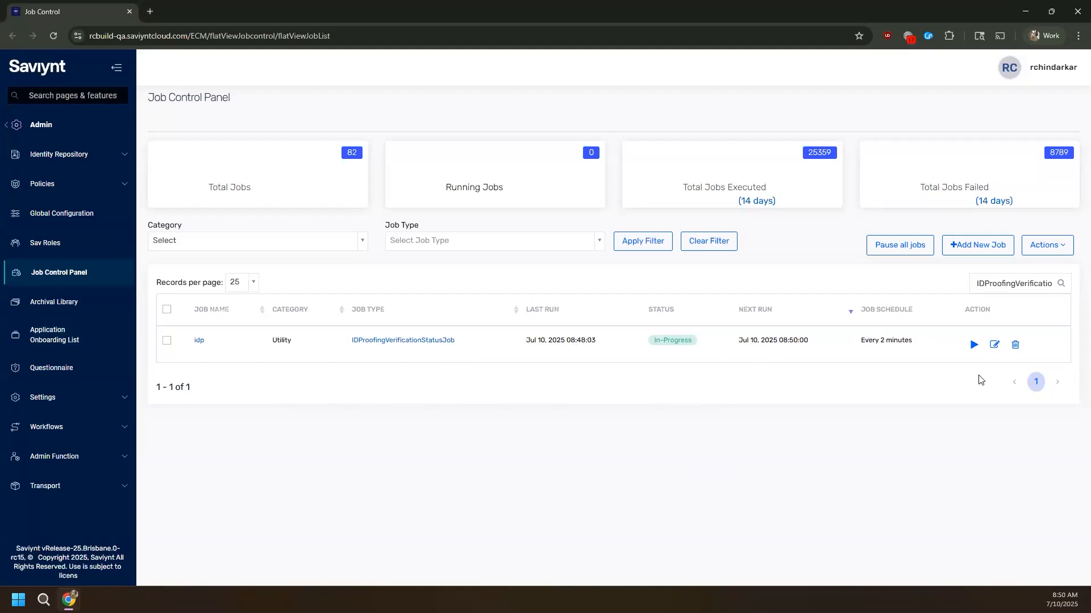
# - Confirm the idp IDProofingVerificationStatusJob runs every 2 minutes, closing the schedule without changes
pyautogui.click(994, 344)
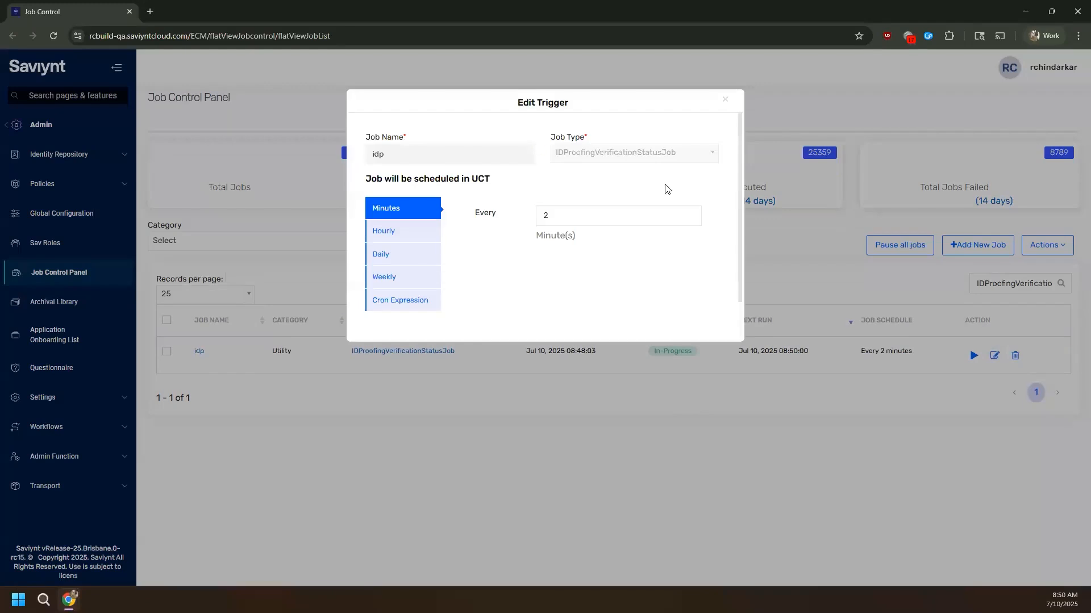
pyautogui.click(725, 100)
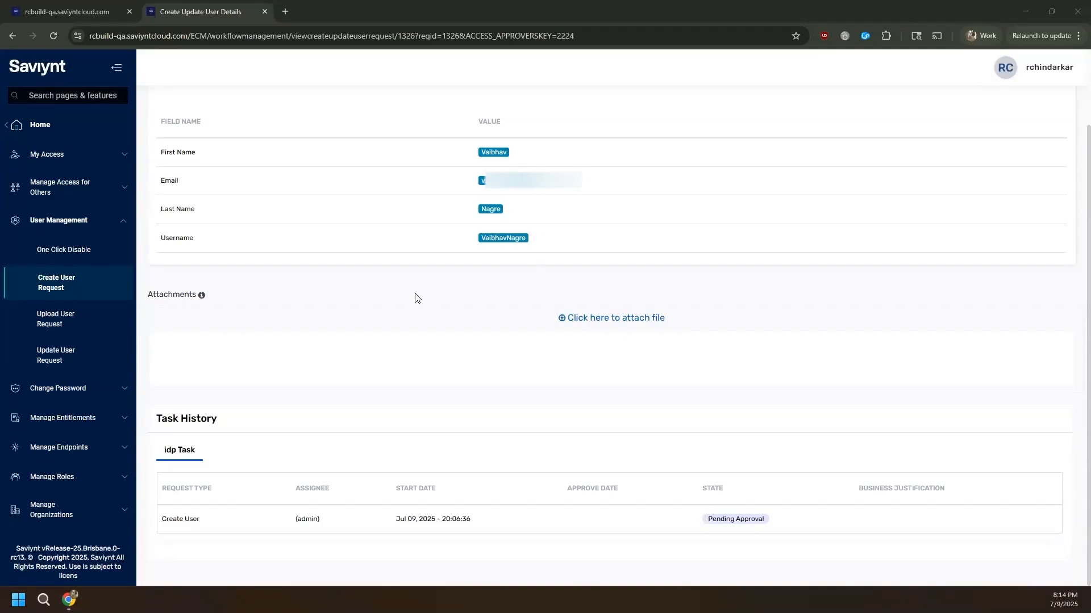
# - Refresh the request, then open the new user's record from Users to check Identity Proofing status Success
pyautogui.click(61, 37)
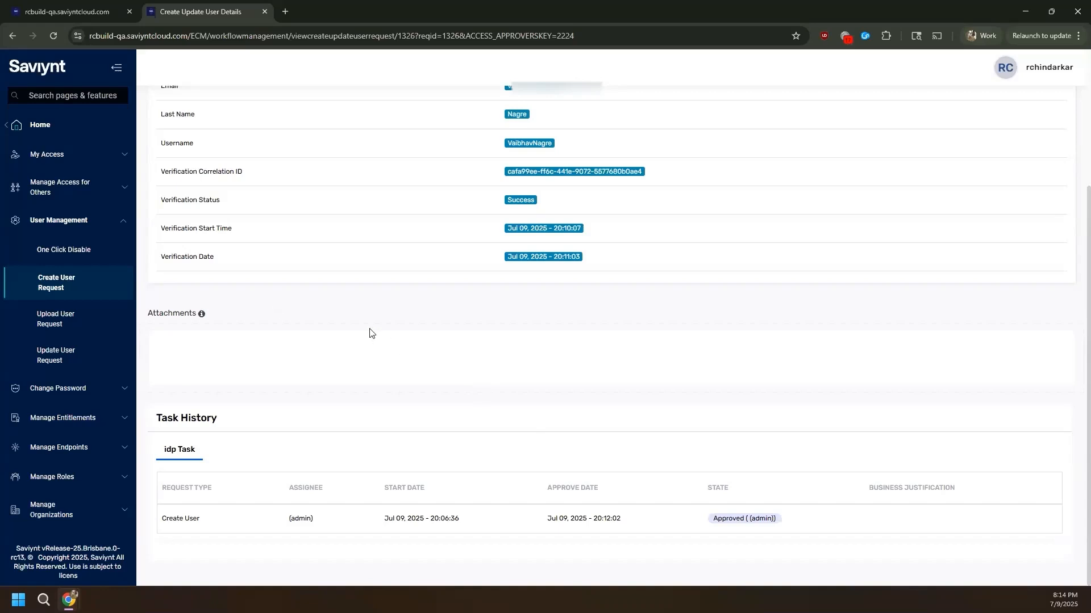
pyautogui.click(68, 95)
pyautogui.write('users')
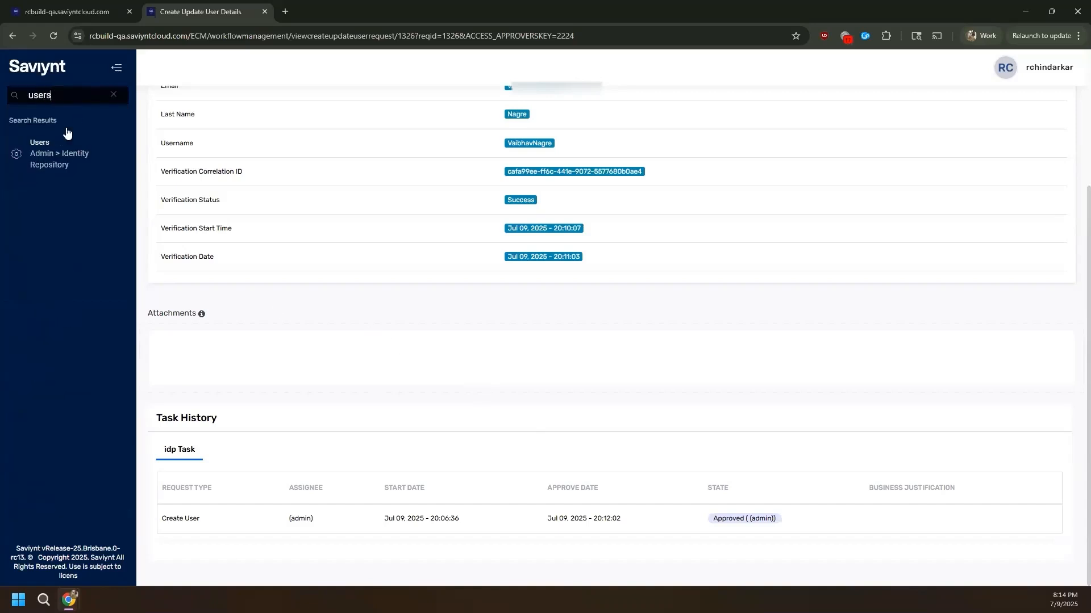
pyautogui.click(63, 152)
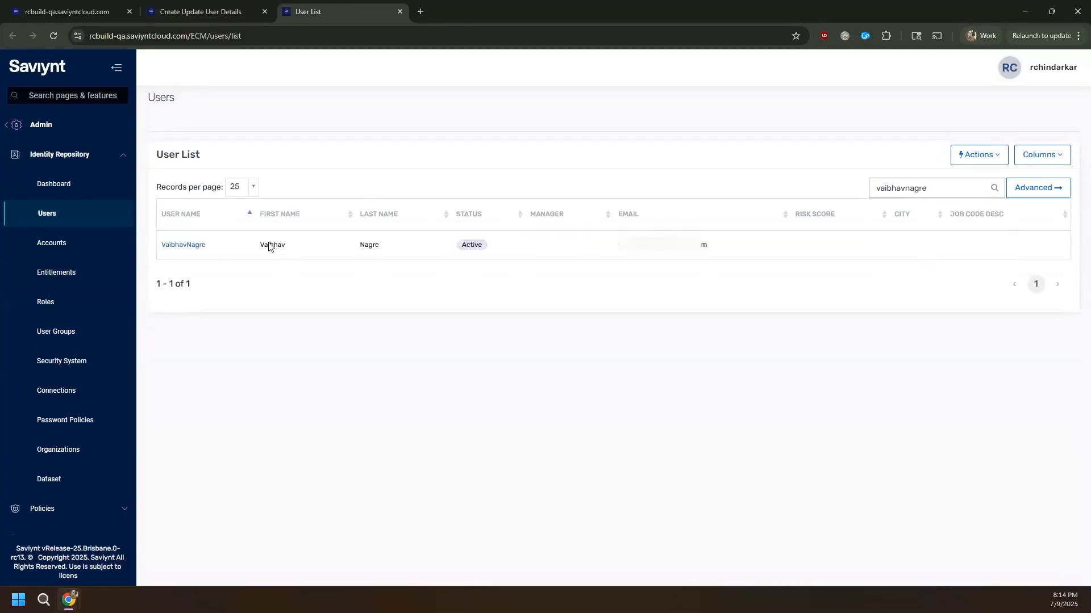
pyautogui.middleClick(183, 244)
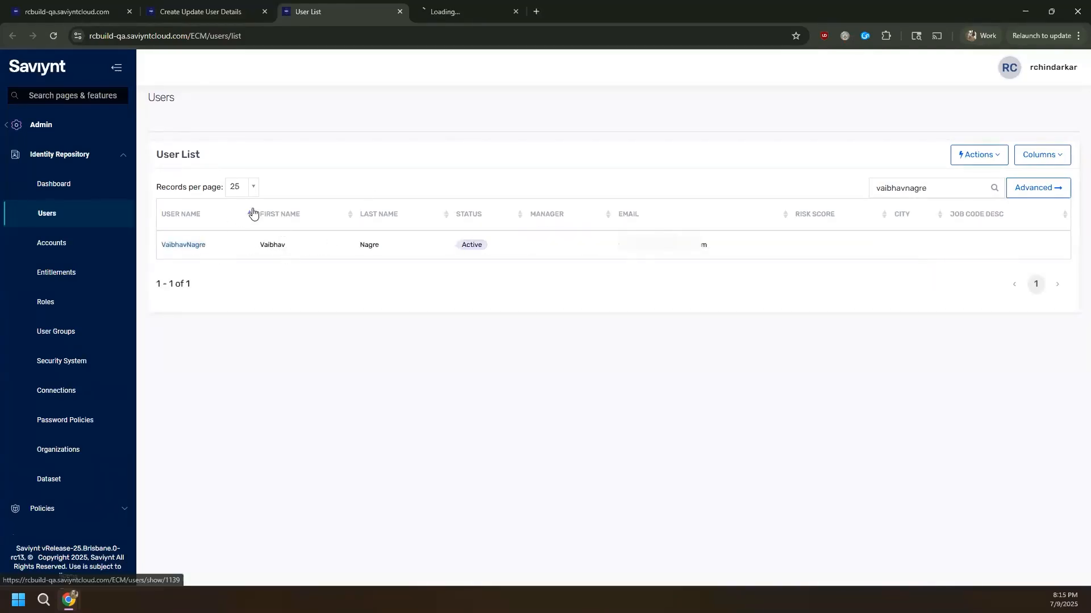
pyautogui.click(432, 15)
pyautogui.scroll(-10, 514, 368)
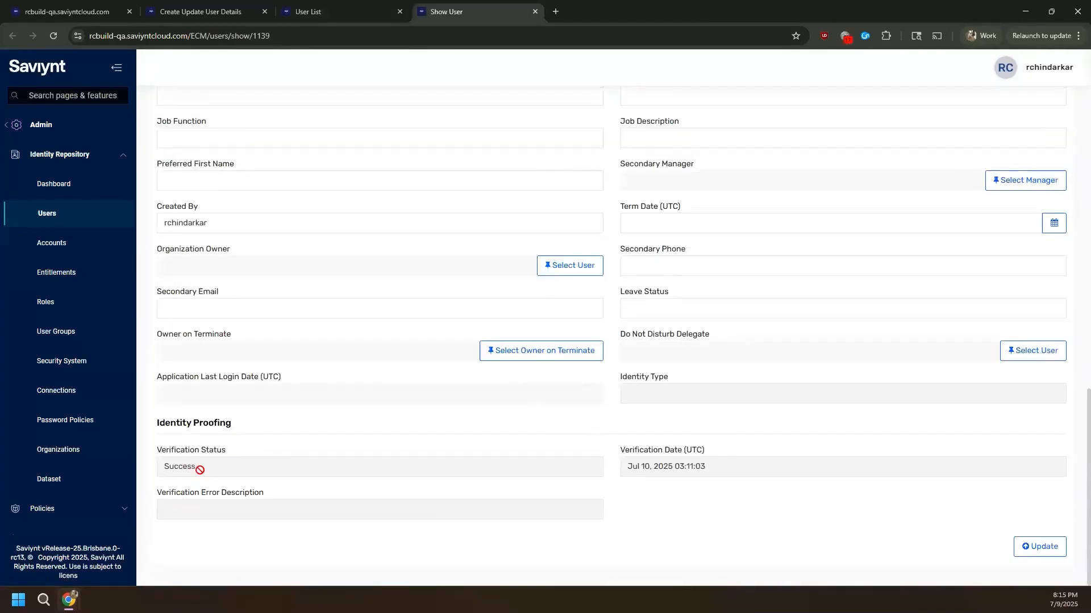